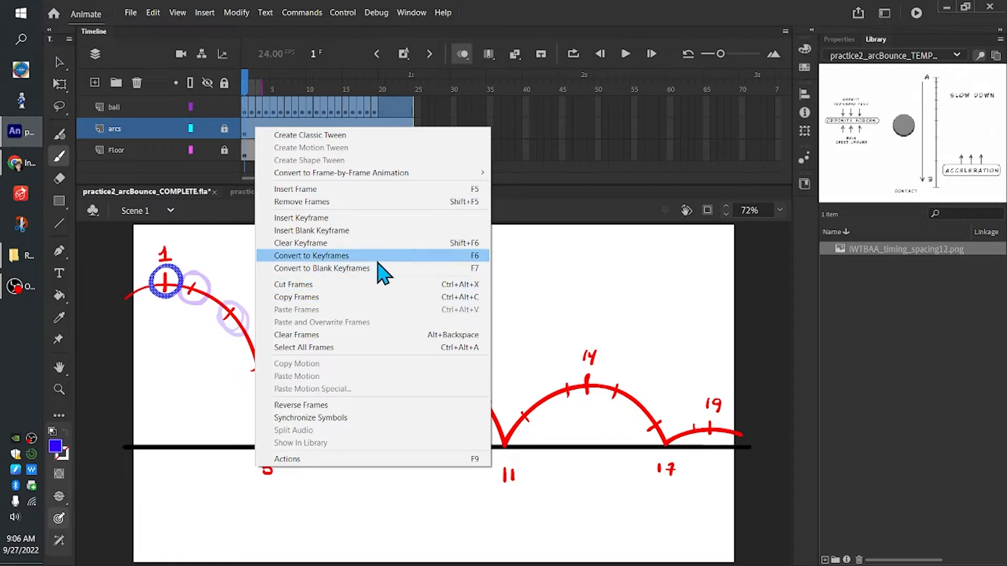
# Clear the old keyframes from the ball and arcs layers and save the document
pyautogui.click(381, 243)
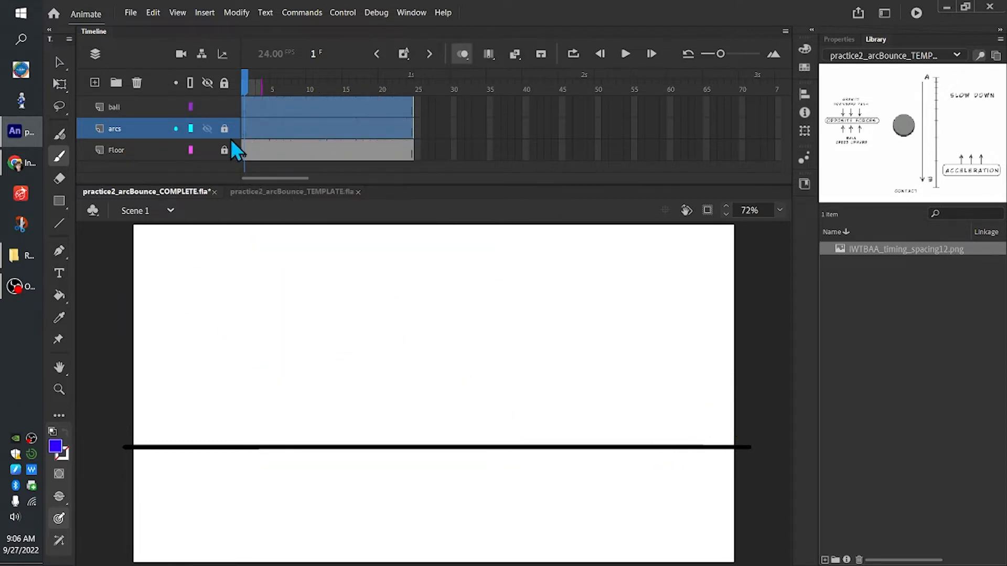
pyautogui.moveTo(239, 87)
pyautogui.mouseDown()
pyautogui.moveTo(412, 84)
pyautogui.moveTo(244, 84)
pyautogui.mouseUp()
pyautogui.click(130, 12)
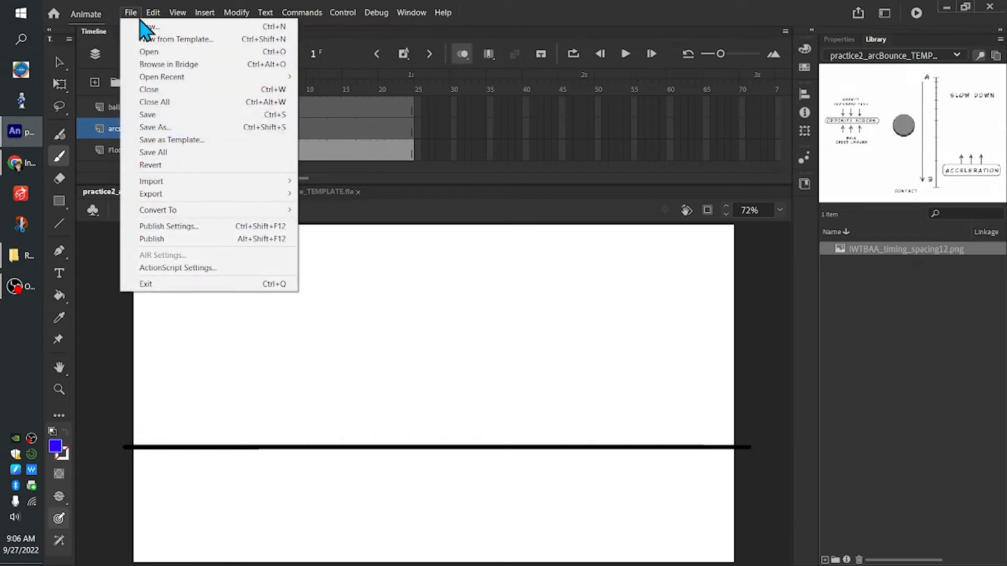
pyautogui.click(168, 114)
pyautogui.press('Return')
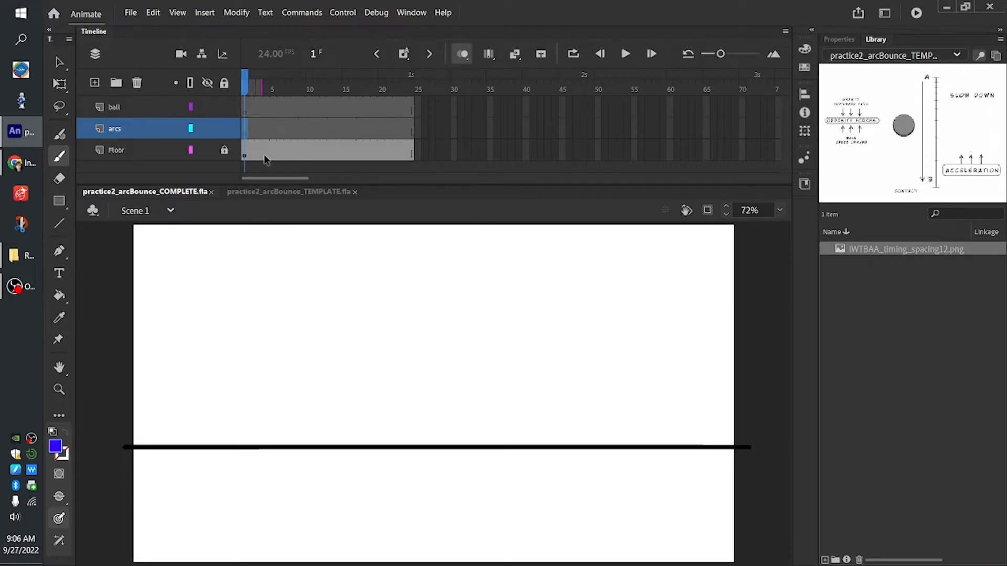
# Using a lighter blue brush color, draw five progressively smaller bounce arcs along the floor on the arcs layer, ending in a flat roll-out
pyautogui.moveTo(246, 83); pyautogui.dragTo(245, 86)
pyautogui.click(56, 445)
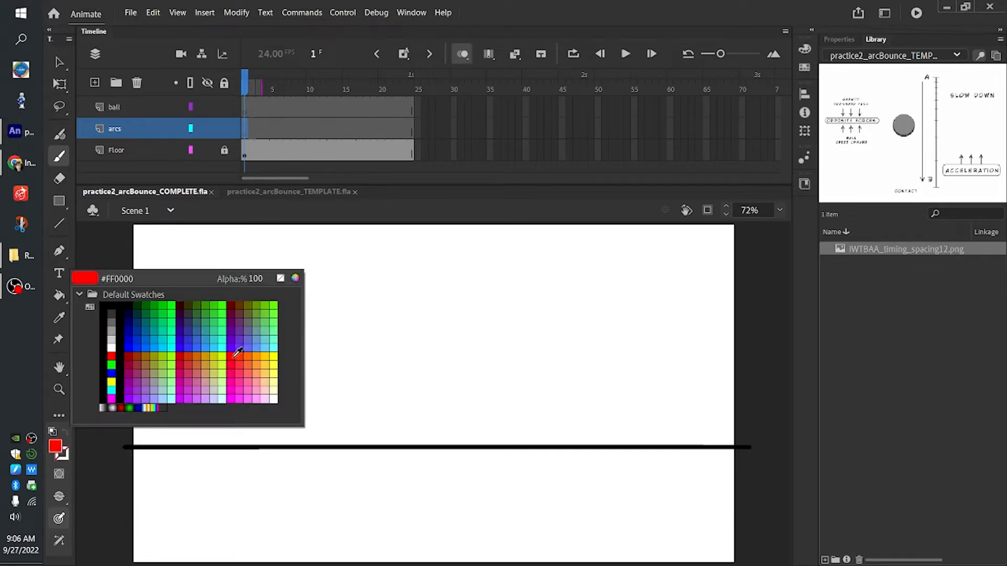
pyautogui.click(202, 341)
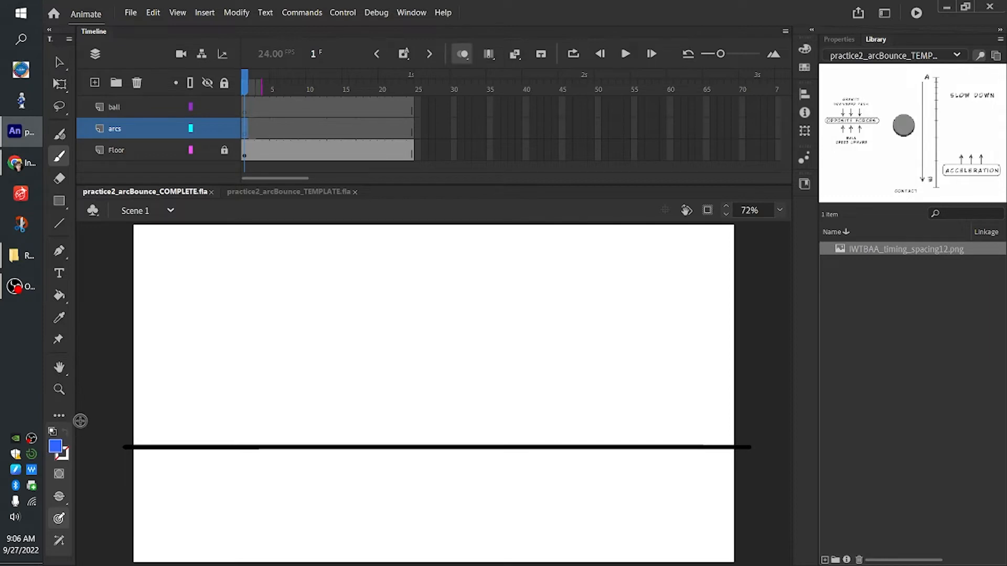
pyautogui.moveTo(86, 311); pyautogui.dragTo(109, 293)
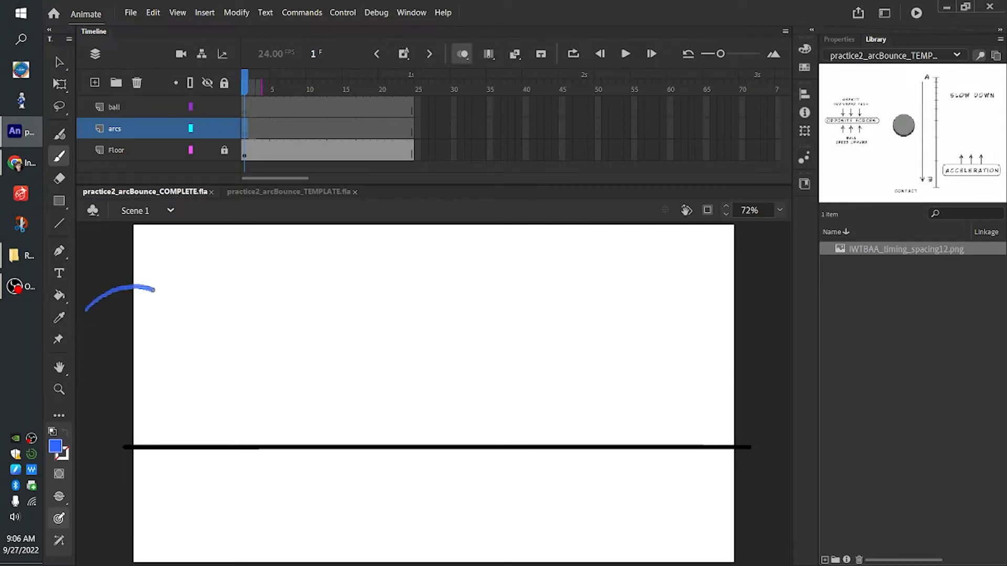
pyautogui.moveTo(185, 327); pyautogui.dragTo(208, 395)
pyautogui.moveTo(218, 439)
pyautogui.mouseDown()
pyautogui.moveTo(261, 369)
pyautogui.moveTo(307, 348)
pyautogui.moveTo(344, 364)
pyautogui.moveTo(389, 444)
pyautogui.moveTo(418, 402)
pyautogui.moveTo(459, 384)
pyautogui.moveTo(489, 389)
pyautogui.moveTo(529, 446)
pyautogui.moveTo(562, 406)
pyautogui.mouseUp()
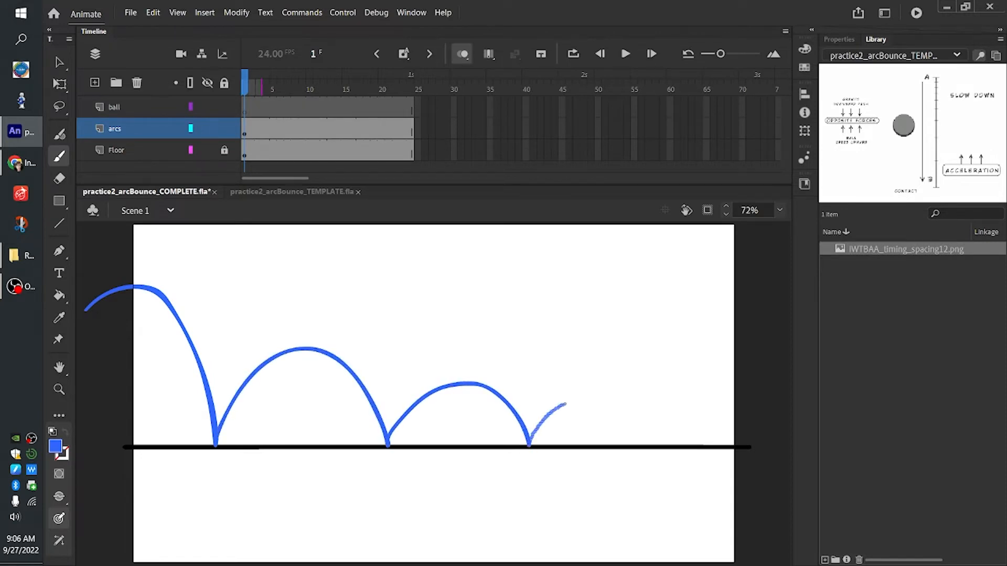
pyautogui.moveTo(629, 427); pyautogui.dragTo(640, 447)
pyautogui.moveTo(707, 444); pyautogui.dragTo(765, 447)
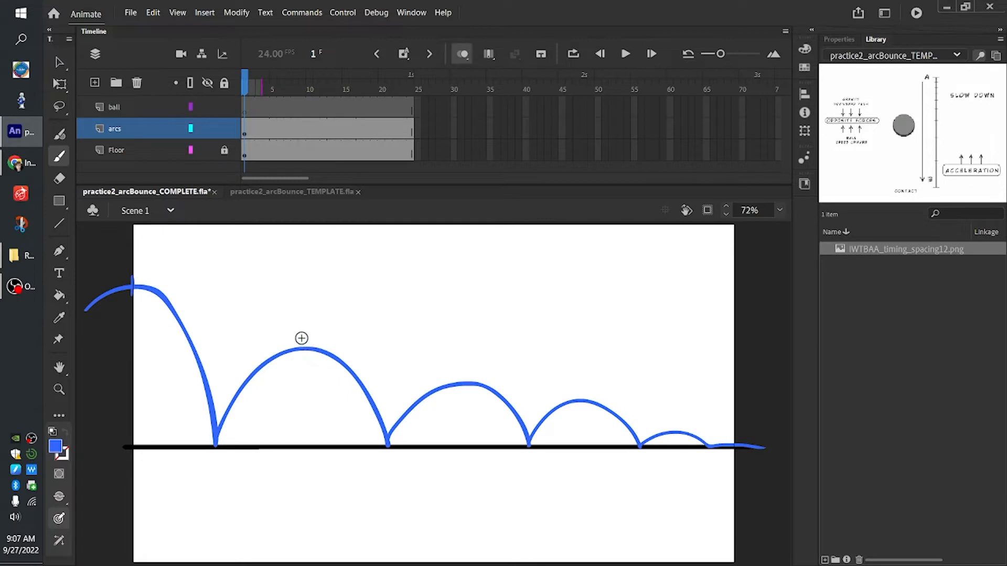
# Mark each arc's peak with a vertical tick and each floor contact with a small dash just below the floor line
pyautogui.moveTo(462, 373); pyautogui.dragTo(461, 391)
pyautogui.moveTo(583, 404); pyautogui.dragTo(583, 408)
pyautogui.moveTo(674, 436); pyautogui.dragTo(675, 437)
pyautogui.moveTo(209, 455); pyautogui.dragTo(216, 454)
pyautogui.moveTo(526, 455); pyautogui.dragTo(532, 456)
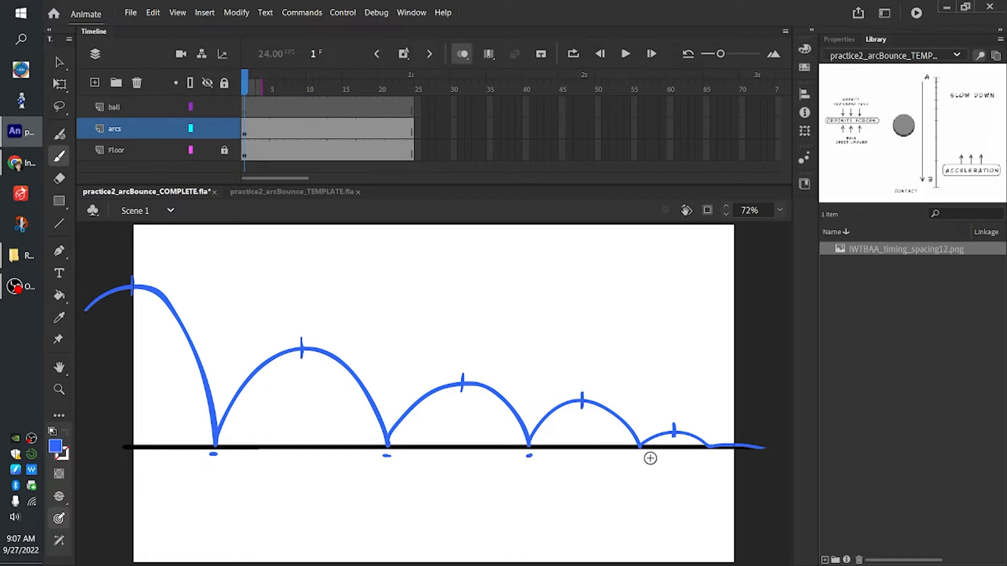
pyautogui.moveTo(705, 455); pyautogui.dragTo(711, 456)
# Label the first peak 1, then add three spacing ticks on its descent and three on each side of the second arc
pyautogui.moveTo(148, 268); pyautogui.dragTo(146, 268)
pyautogui.moveTo(153, 298); pyautogui.dragTo(153, 300)
pyautogui.moveTo(215, 377); pyautogui.dragTo(200, 387)
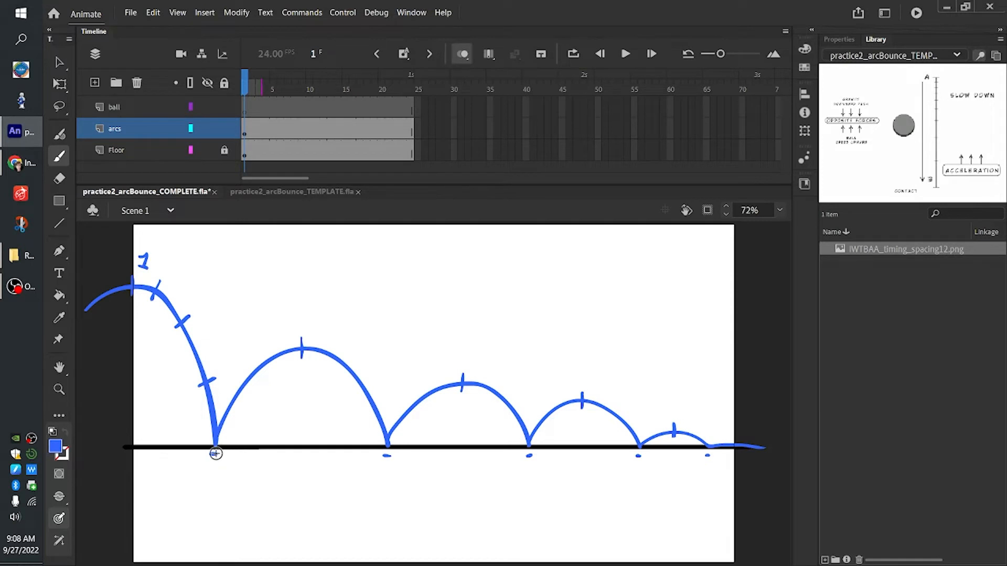
pyautogui.moveTo(235, 404); pyautogui.dragTo(238, 405)
pyautogui.moveTo(248, 367); pyautogui.dragTo(258, 375)
pyautogui.moveTo(322, 345); pyautogui.dragTo(347, 376)
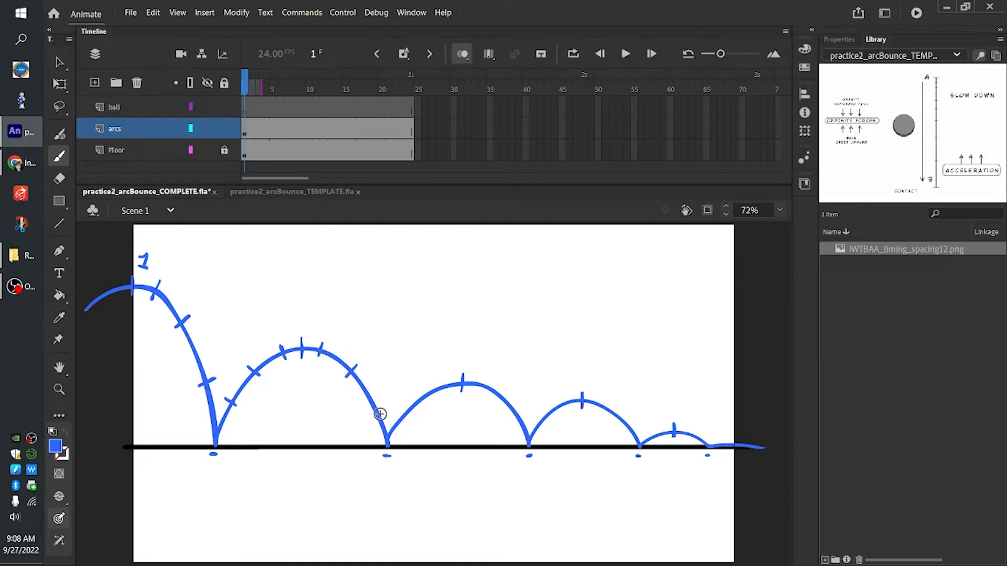
pyautogui.moveTo(382, 404)
pyautogui.mouseDown()
pyautogui.moveTo(371, 412)
pyautogui.moveTo(405, 430)
pyautogui.moveTo(425, 413)
pyautogui.mouseUp()
pyautogui.moveTo(477, 387); pyautogui.dragTo(514, 427)
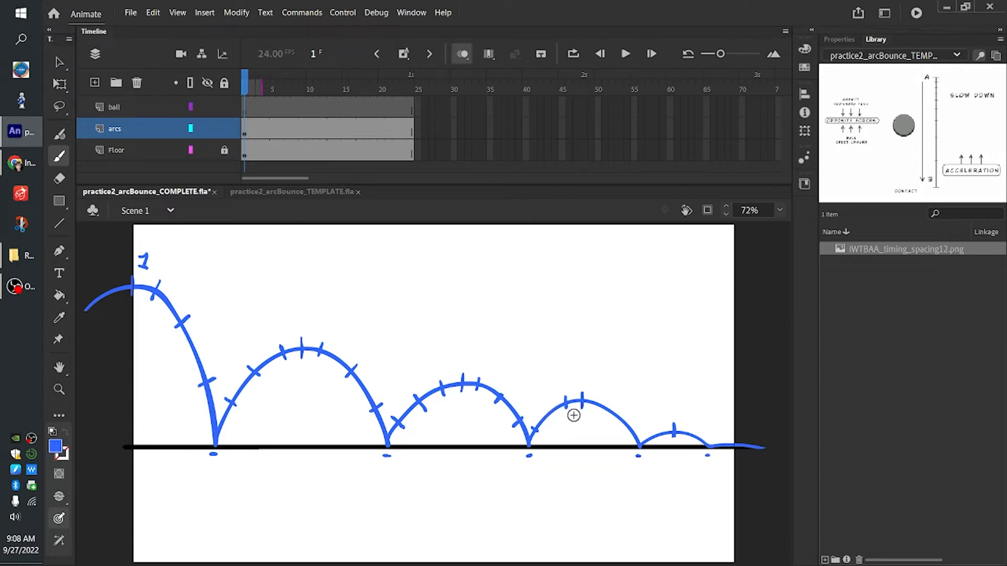
pyautogui.hotkey('ctrl', 'z')
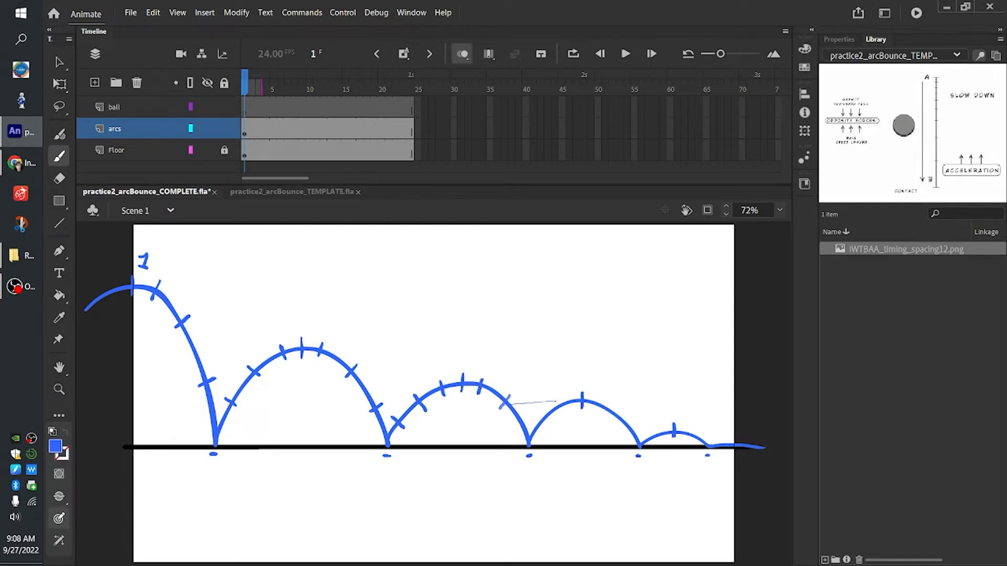
pyautogui.hotkey('ctrl', 'z')
pyautogui.hotkey('ctrl', 'z')
pyautogui.hotkey('ctrl', 'z')
pyautogui.hotkey('ctrl', 'z')
# Draw two spacing ticks on each side of the third and fourth arcs' peaks and one on each side of the fifth's
pyautogui.moveTo(402, 417); pyautogui.dragTo(406, 420)
pyautogui.moveTo(436, 382); pyautogui.dragTo(439, 394)
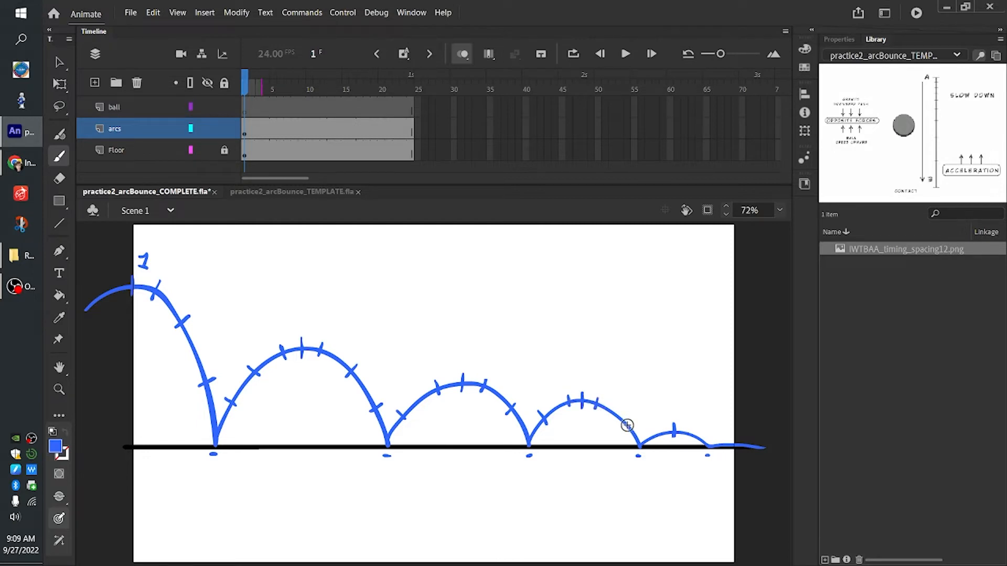
pyautogui.moveTo(619, 419); pyautogui.dragTo(653, 433)
# Write frame numbers 5 and 13 below the first two floor contacts, and 9 and 16 above the second and third peaks
pyautogui.moveTo(217, 467); pyautogui.dragTo(210, 478)
pyautogui.moveTo(303, 310); pyautogui.dragTo(298, 324)
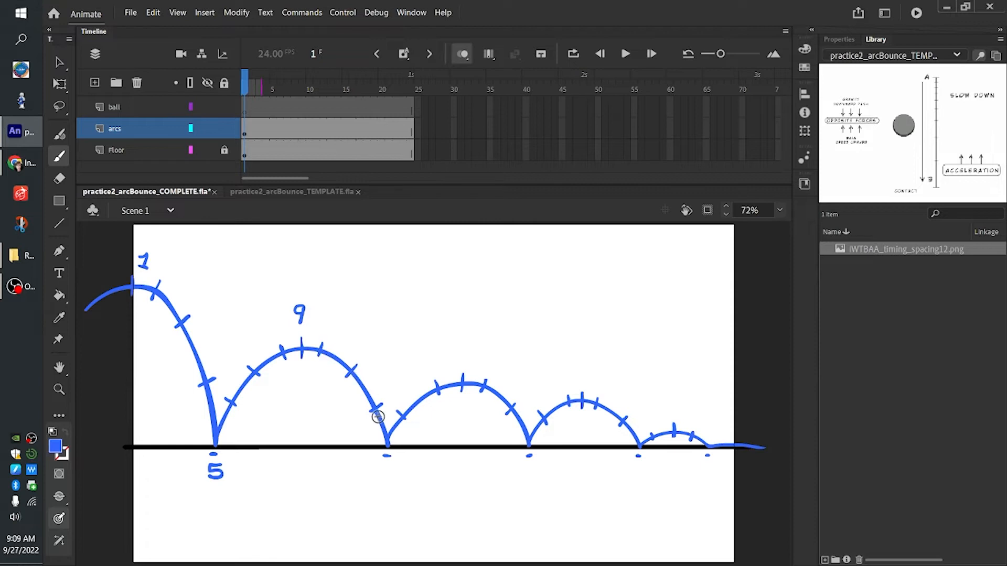
pyautogui.moveTo(385, 478); pyautogui.dragTo(381, 482)
pyautogui.moveTo(389, 465); pyautogui.dragTo(393, 480)
pyautogui.moveTo(465, 357); pyautogui.dragTo(466, 359)
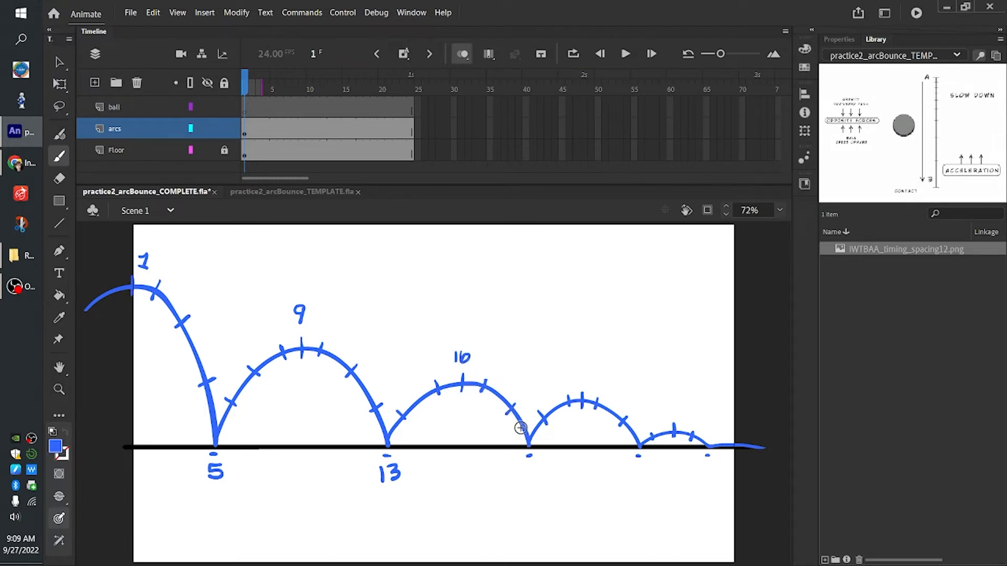
# Write frame numbers 19 and 25 below the third and fourth contacts, 22 and 27 above the last two peaks, and start numbering the final contact
pyautogui.moveTo(524, 465)
pyautogui.mouseDown()
pyautogui.moveTo(521, 479)
pyautogui.moveTo(538, 482)
pyautogui.mouseUp()
pyautogui.moveTo(581, 385); pyautogui.dragTo(581, 386)
pyautogui.moveTo(585, 376); pyautogui.dragTo(592, 386)
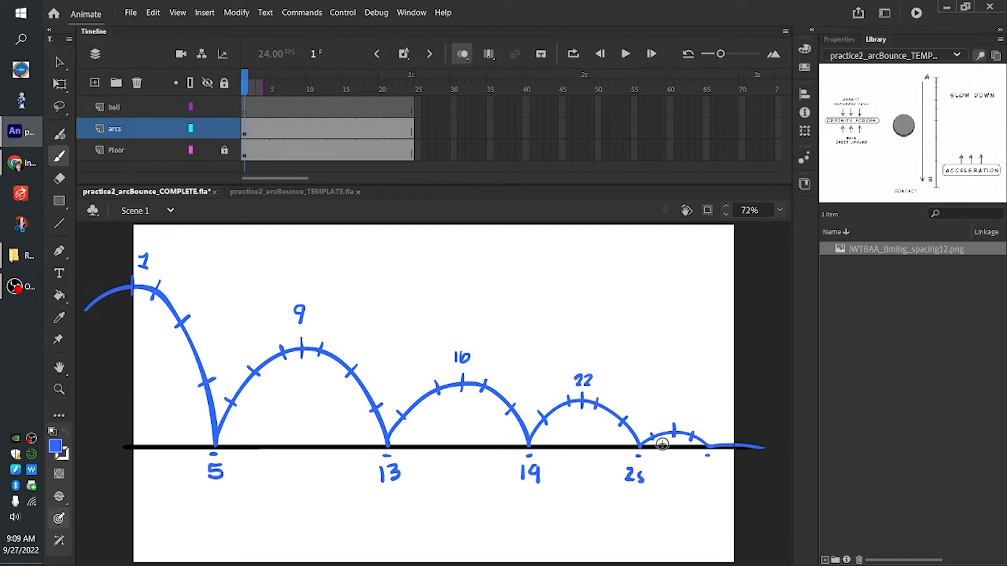
pyautogui.moveTo(640, 471); pyautogui.dragTo(655, 470)
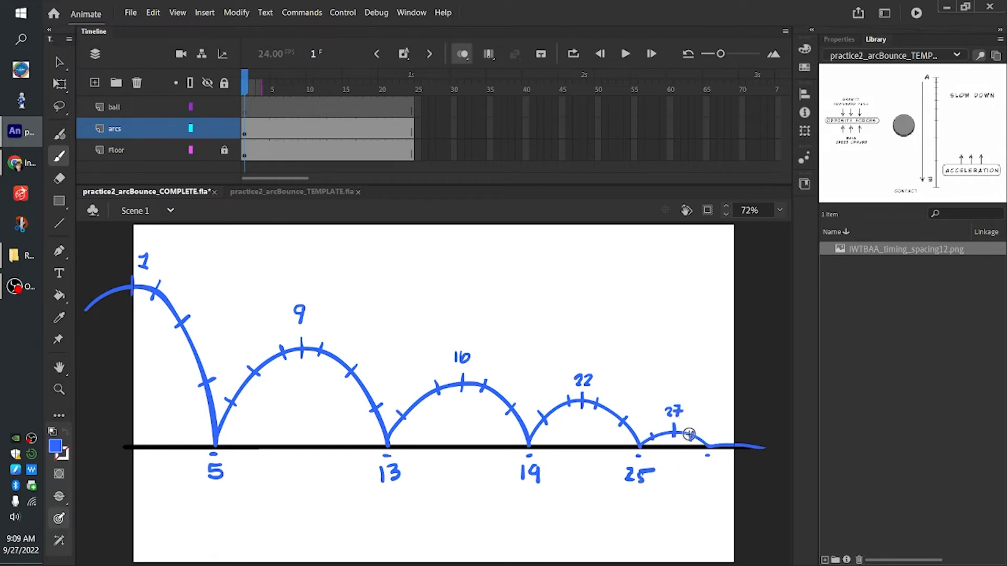
pyautogui.moveTo(702, 469); pyautogui.dragTo(710, 478)
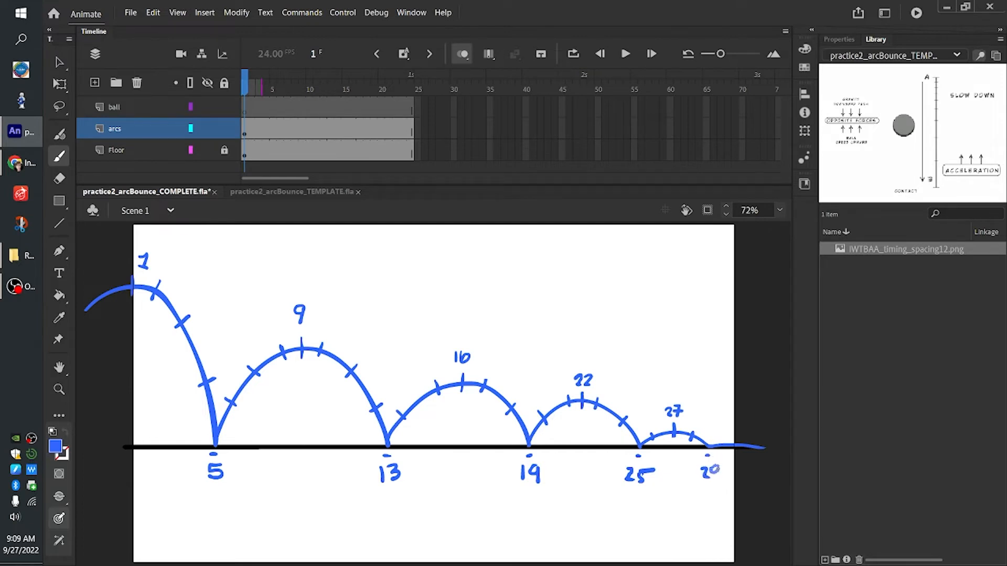